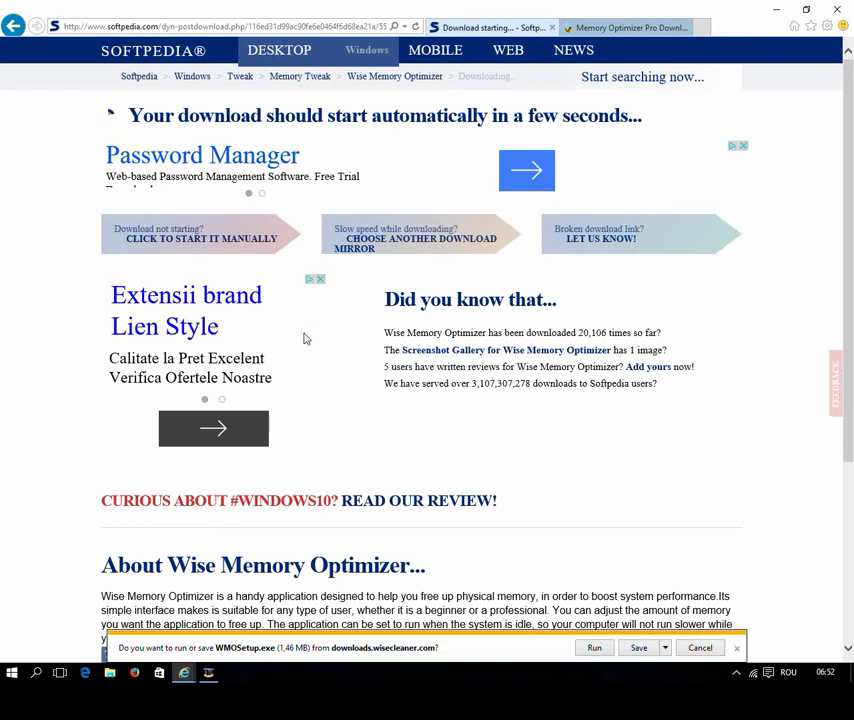
- Save WMOSetup.exe, run the downloaded installer and minimize the browser
click(639, 650)
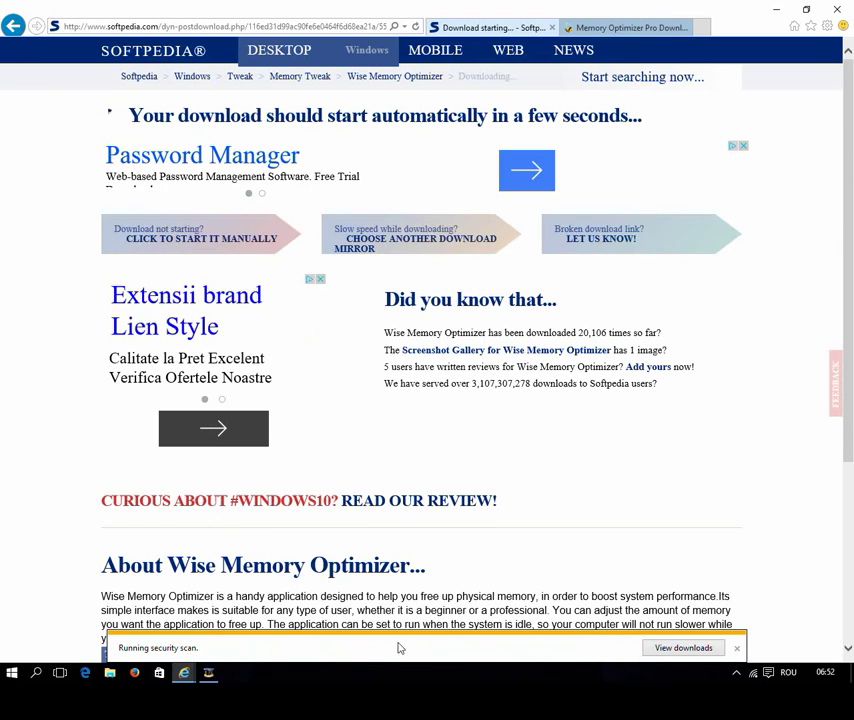
click(541, 650)
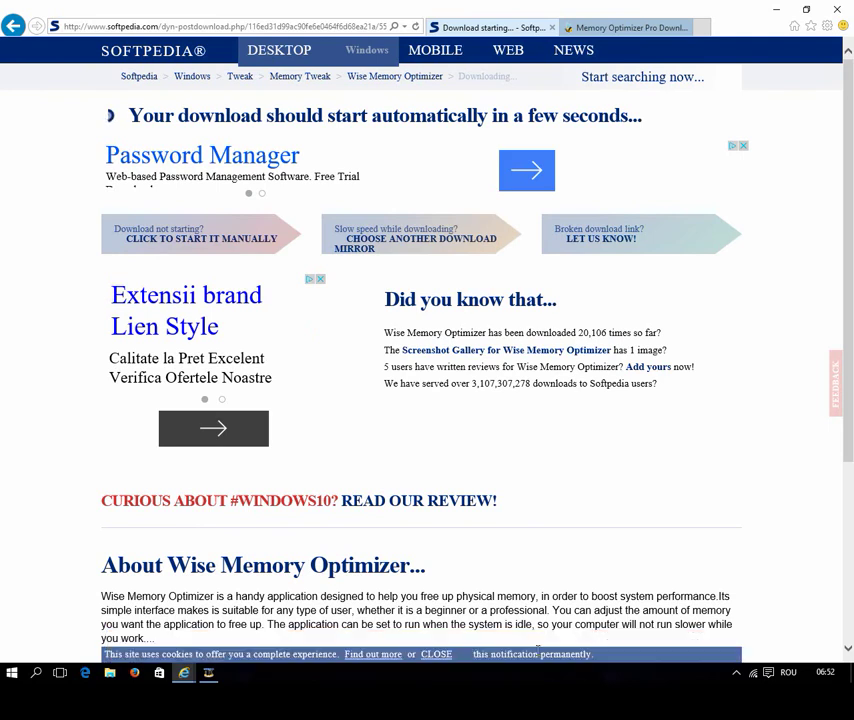
click(772, 12)
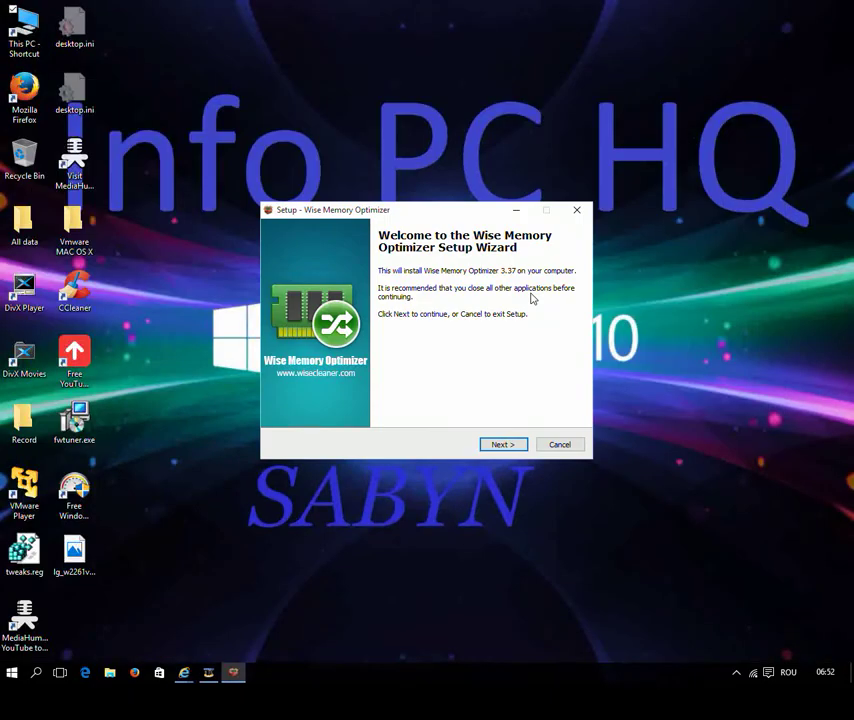
- Install Wise Memory Optimizer, accepting the license agreement and keeping D:\Program Files\Wise\Wise Memory Optimizer as the destination folder
click(493, 446)
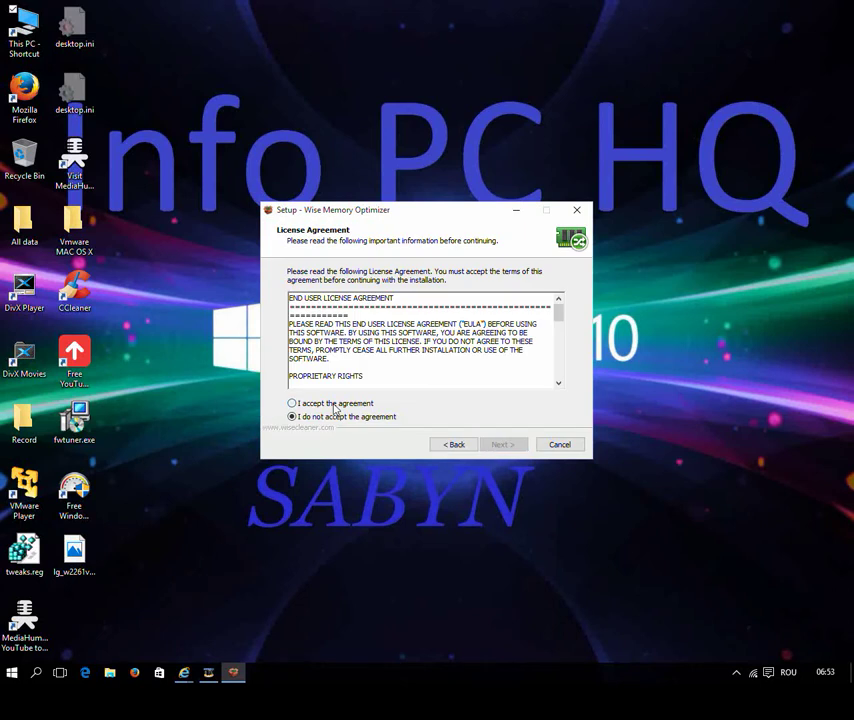
click(336, 405)
click(506, 448)
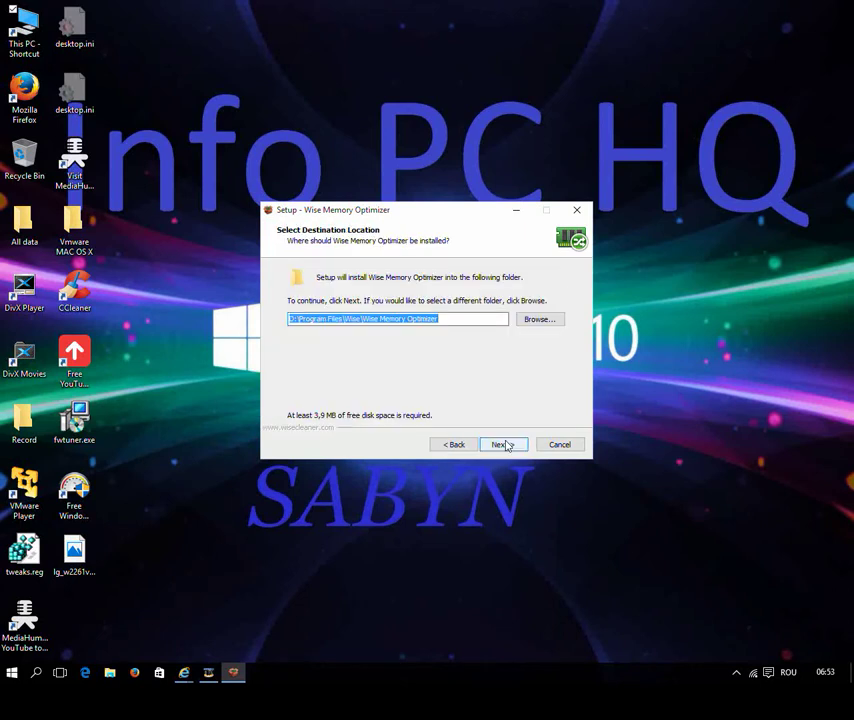
click(539, 318)
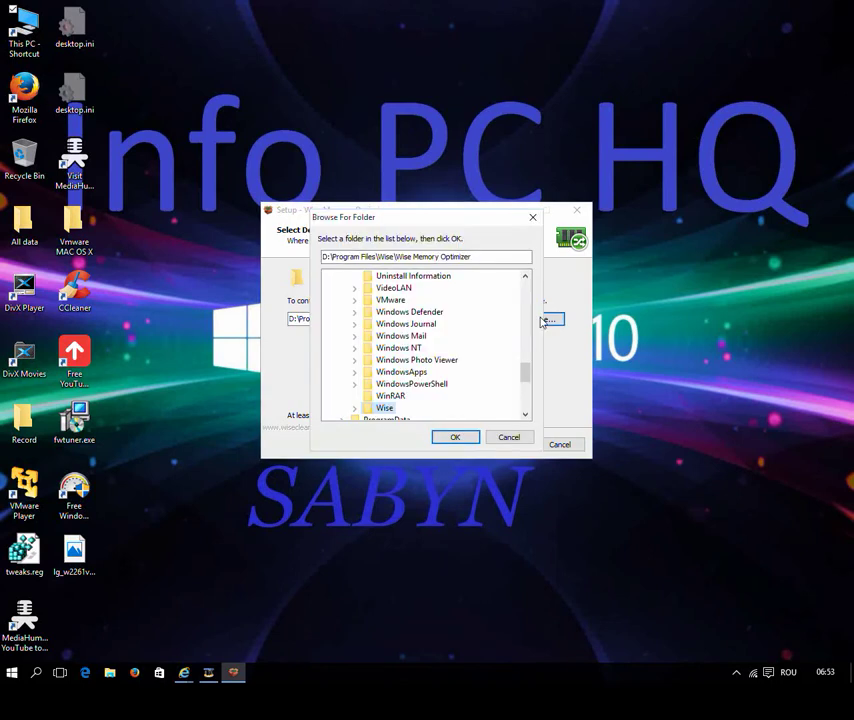
click(538, 238)
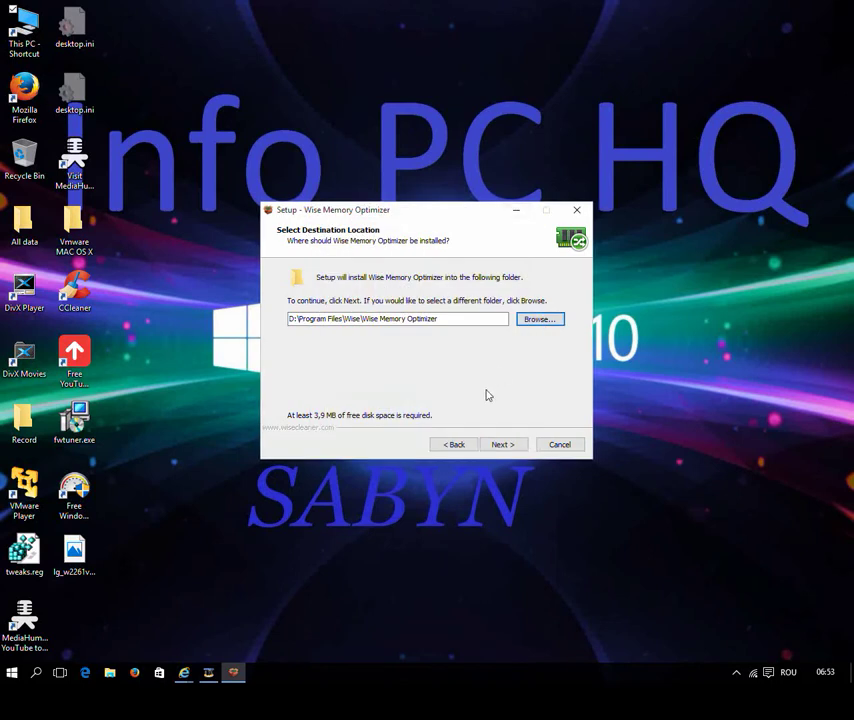
click(514, 449)
click(515, 449)
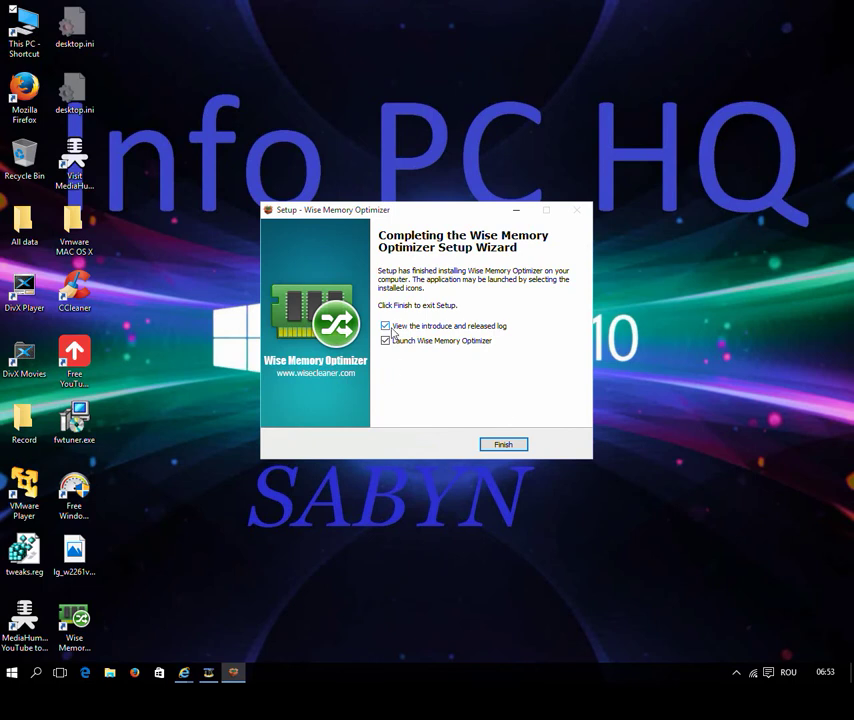
click(495, 442)
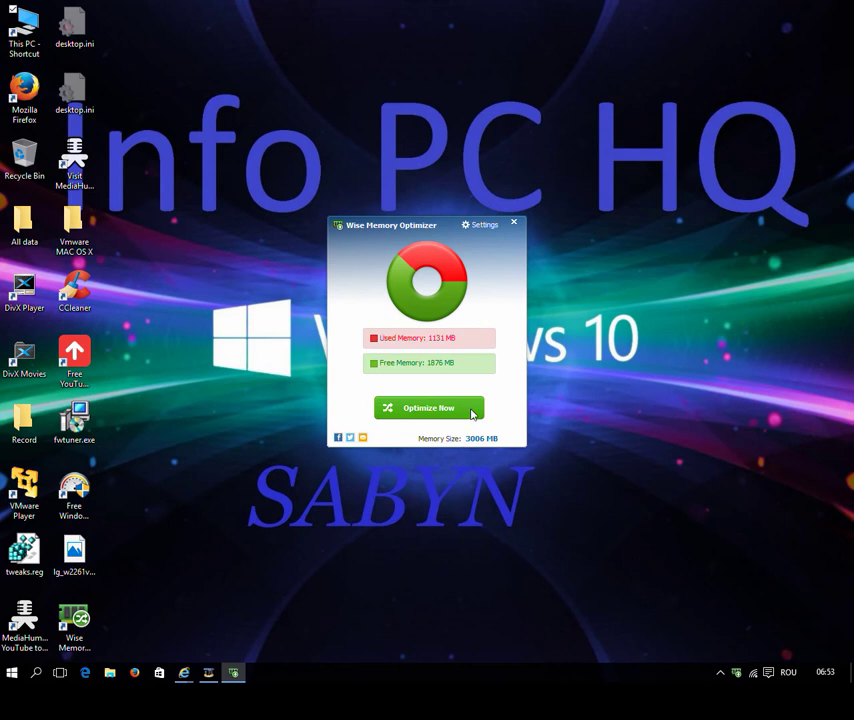
- Optimize the memory now, set automatic optimization to start below 848 MB of free memory, and close the optimizer window
click(416, 411)
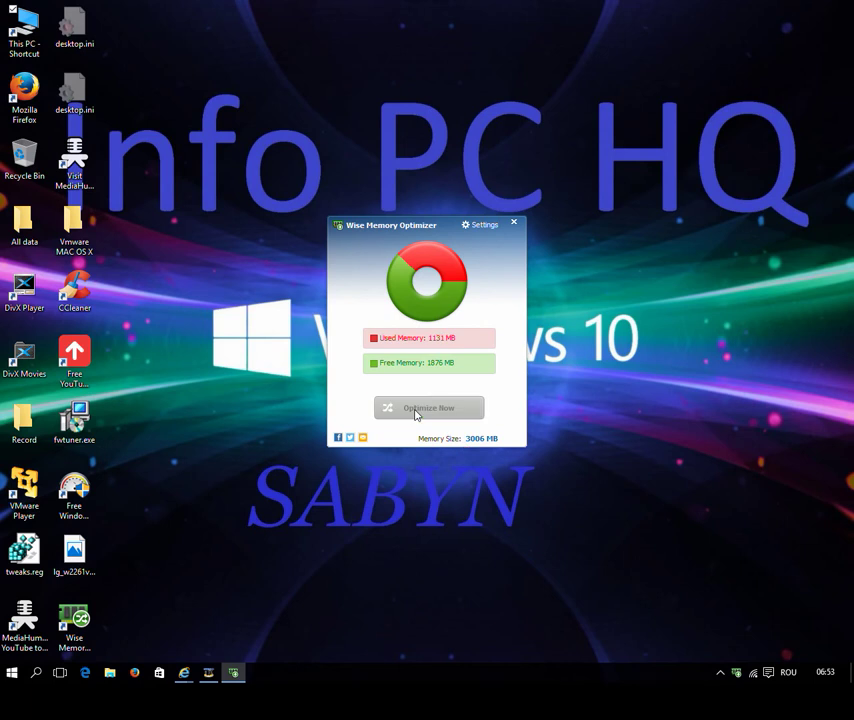
click(482, 224)
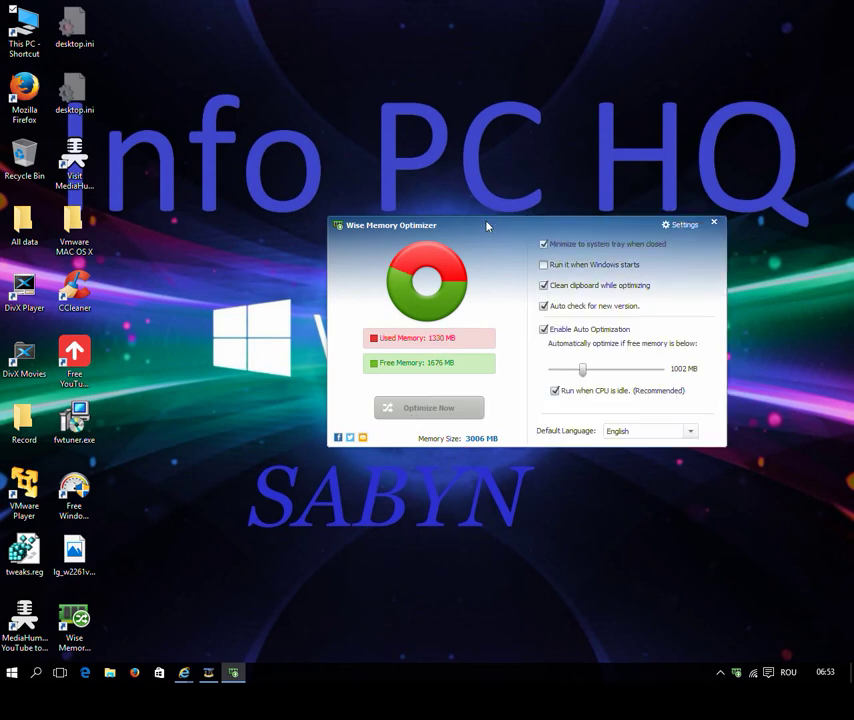
click(544, 265)
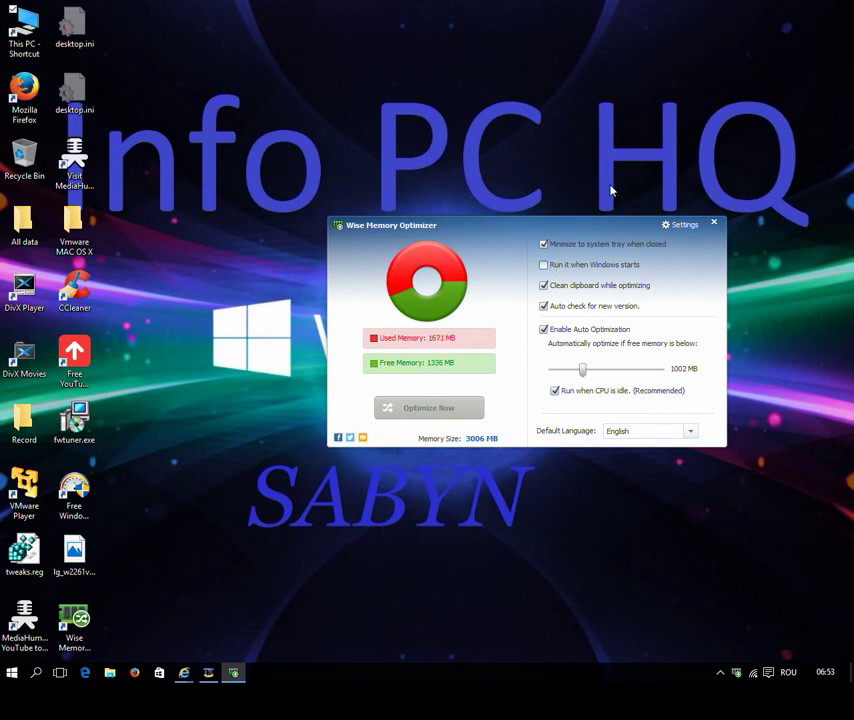
click(651, 437)
click(651, 437)
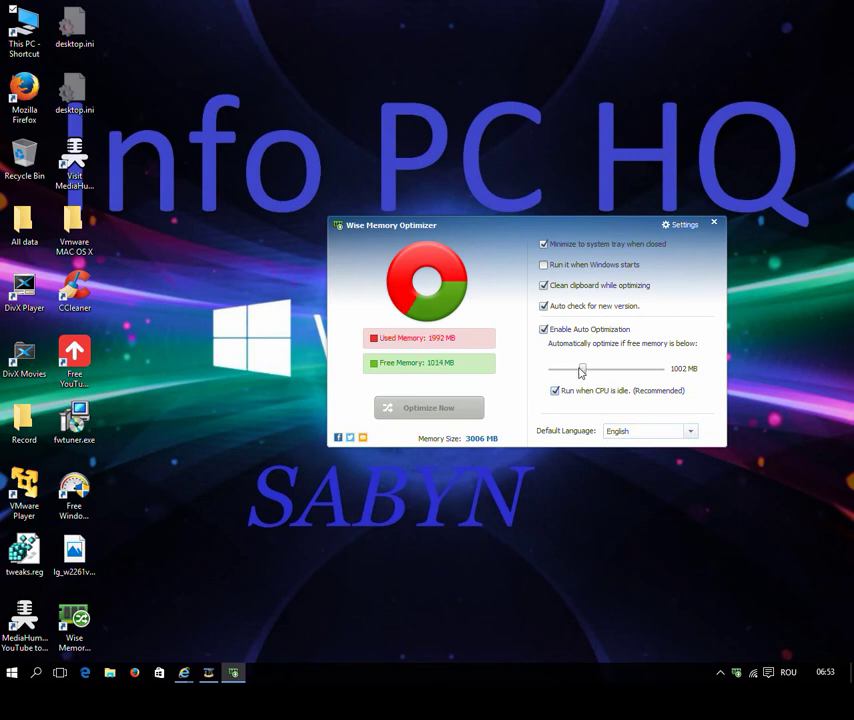
mouse_move(582, 371)
mouse_down()
mouse_move(619, 371)
mouse_move(579, 377)
mouse_up()
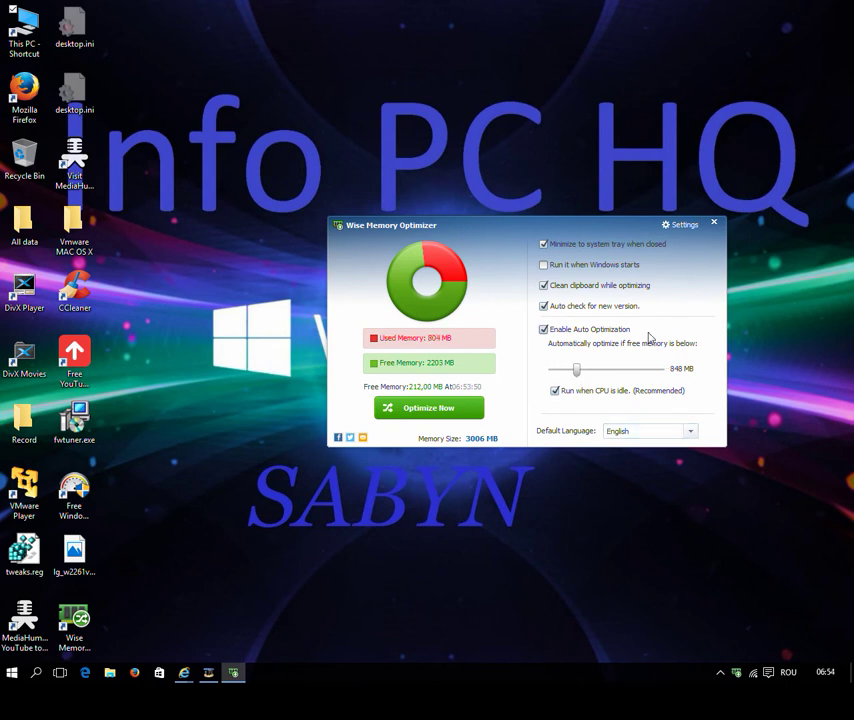
click(713, 223)
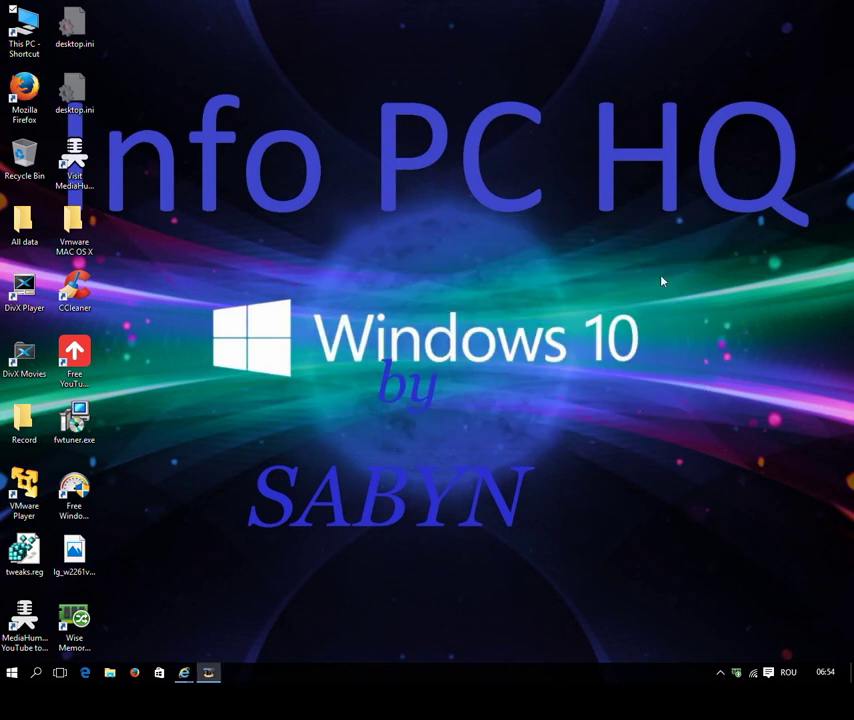
- Switch to Internet Explorer, skip the adf.ly advert and start the Memory Optimizer Pro download from External mirror 1
mouse_move(184, 672)
click(228, 600)
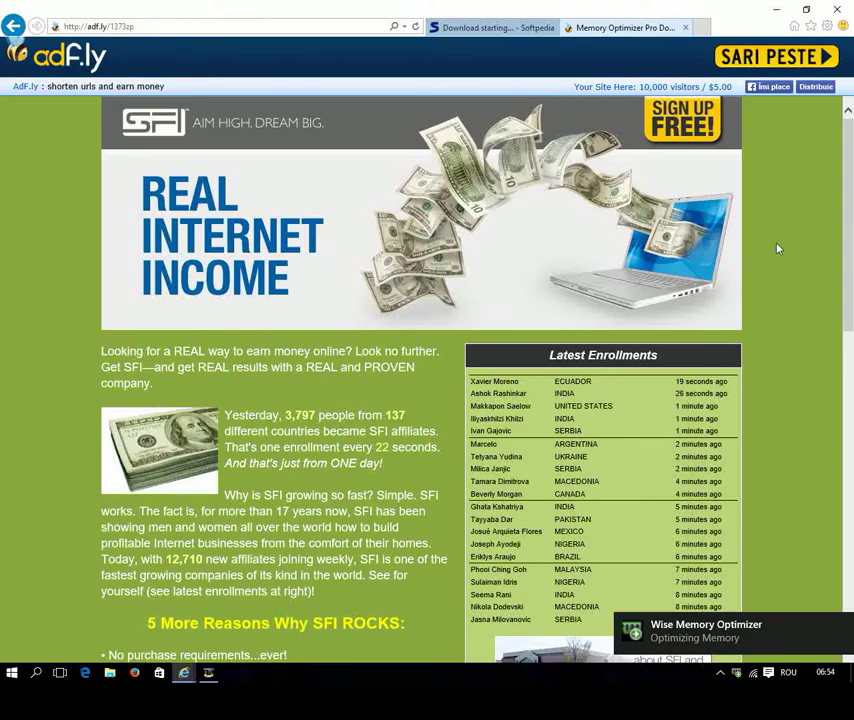
click(755, 62)
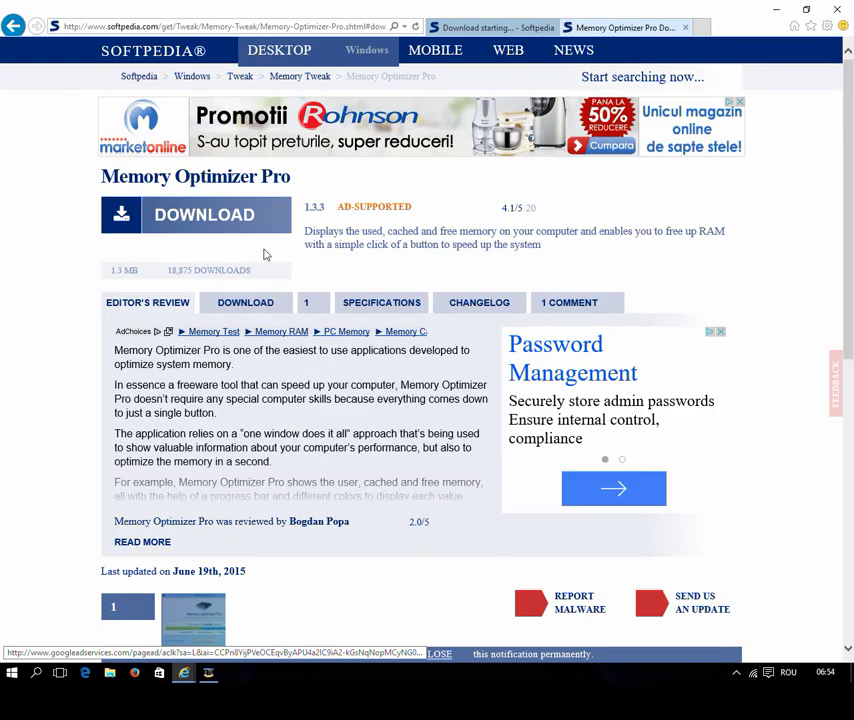
click(234, 228)
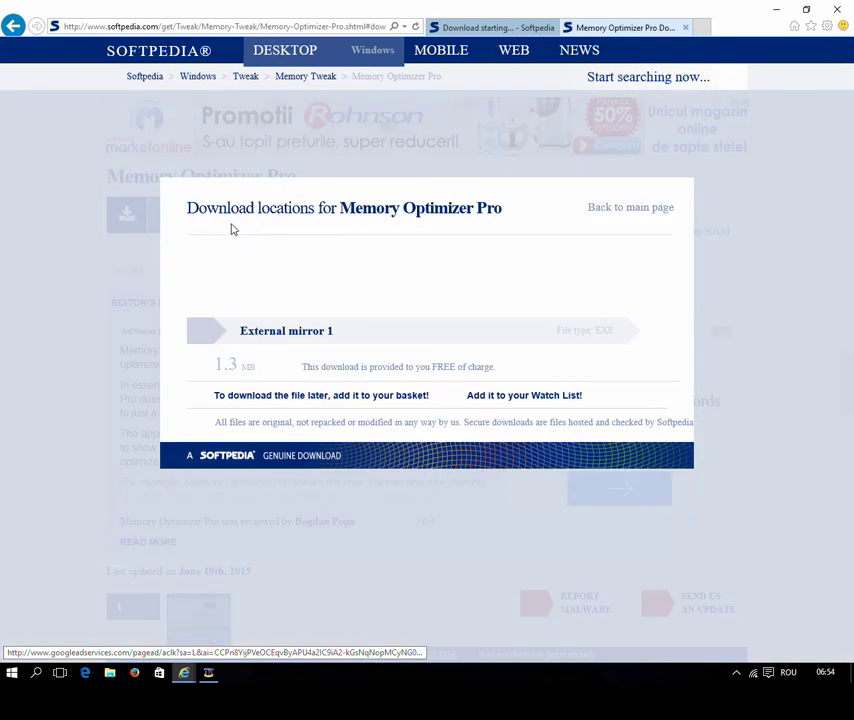
click(310, 340)
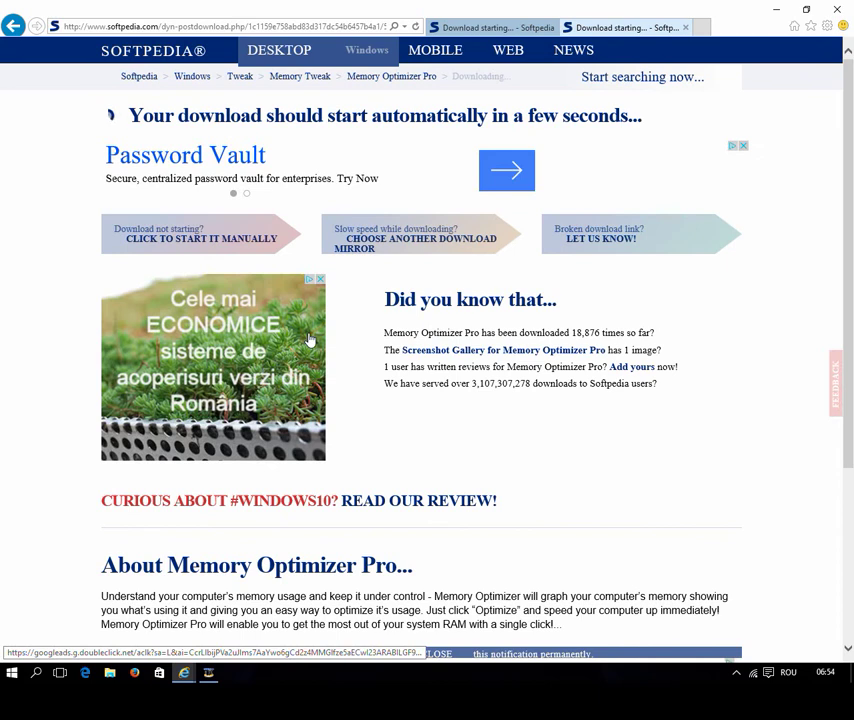
- Save MemoryOptimizerProSetup.exe and open Task Manager, shifting its window aside
right_click(371, 681)
click(415, 638)
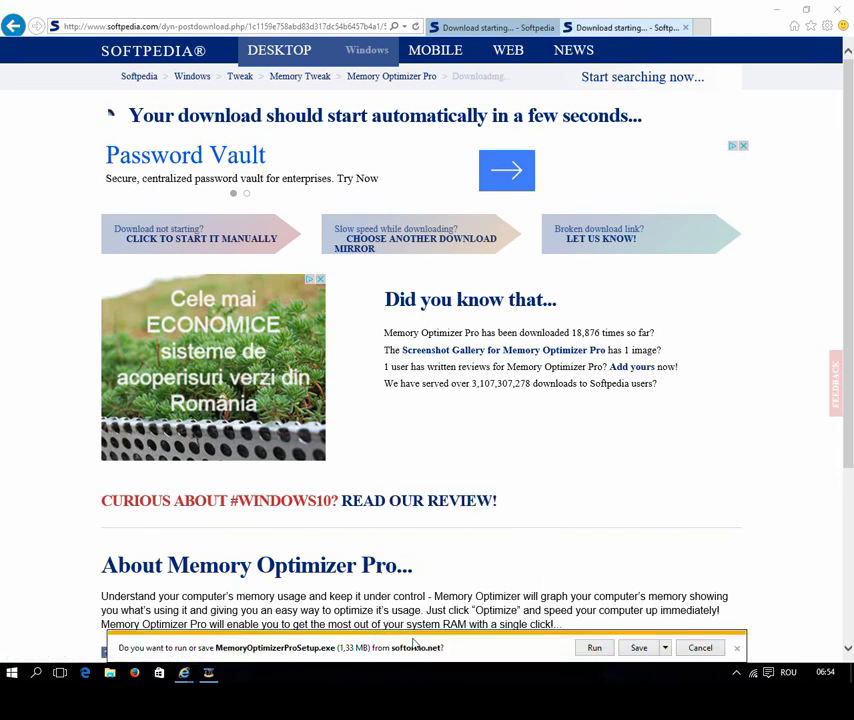
click(633, 650)
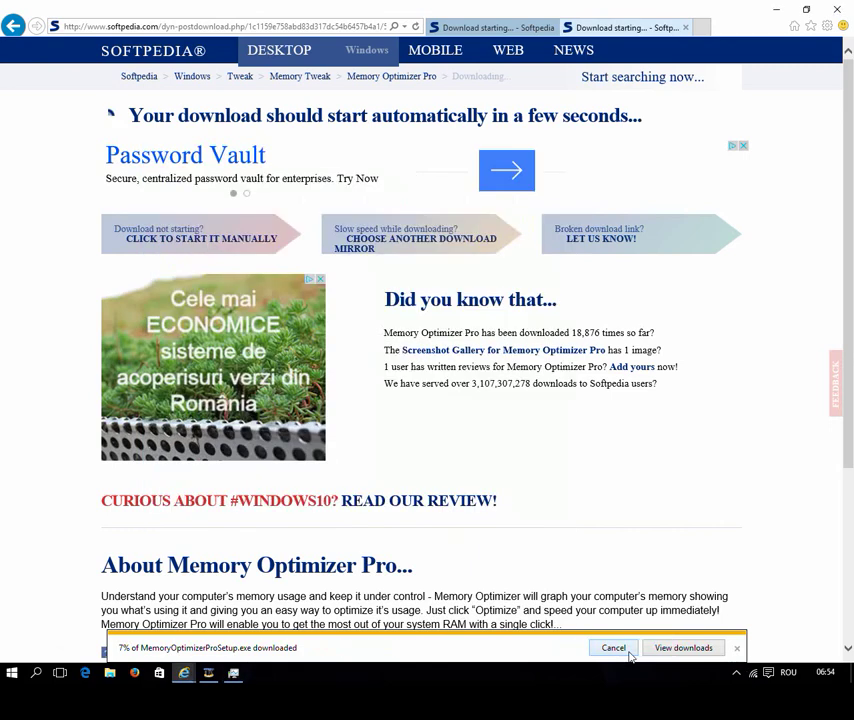
click(233, 675)
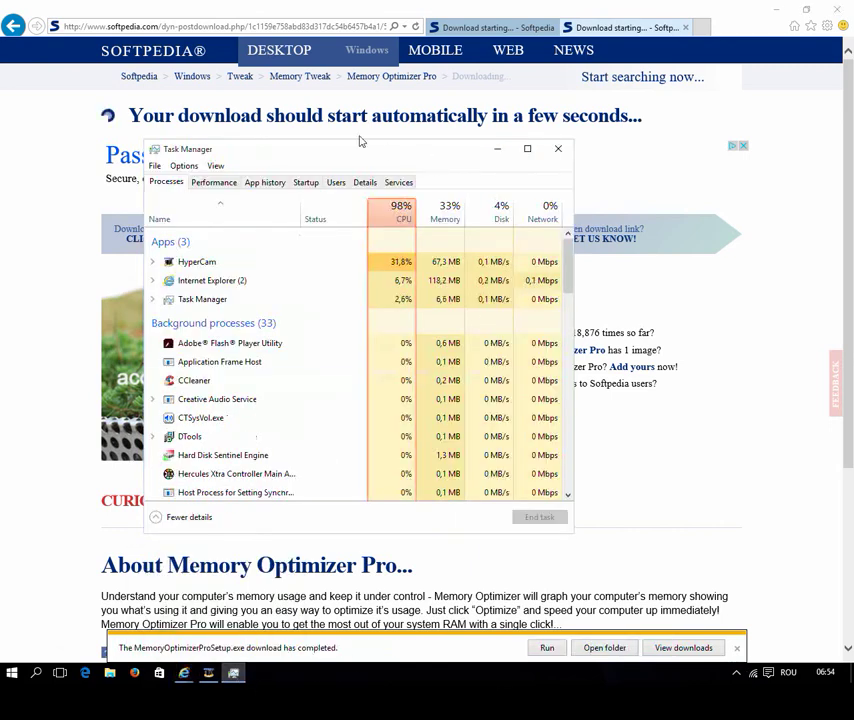
drag(341, 152, 269, 158)
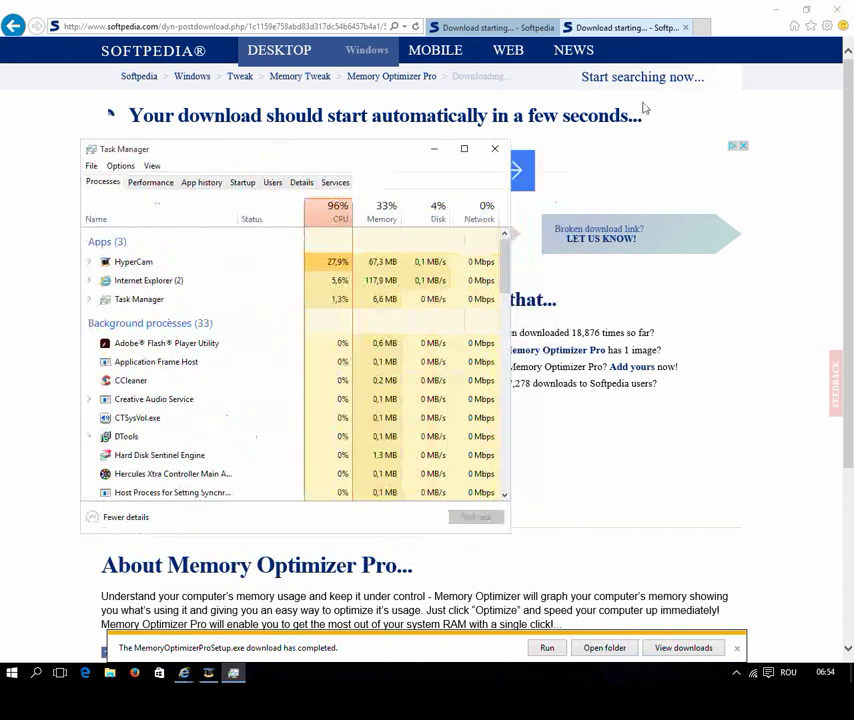
- Run the downloaded MemoryOptimizerProSetup.exe and close the browser to get to the setup wizard
click(546, 648)
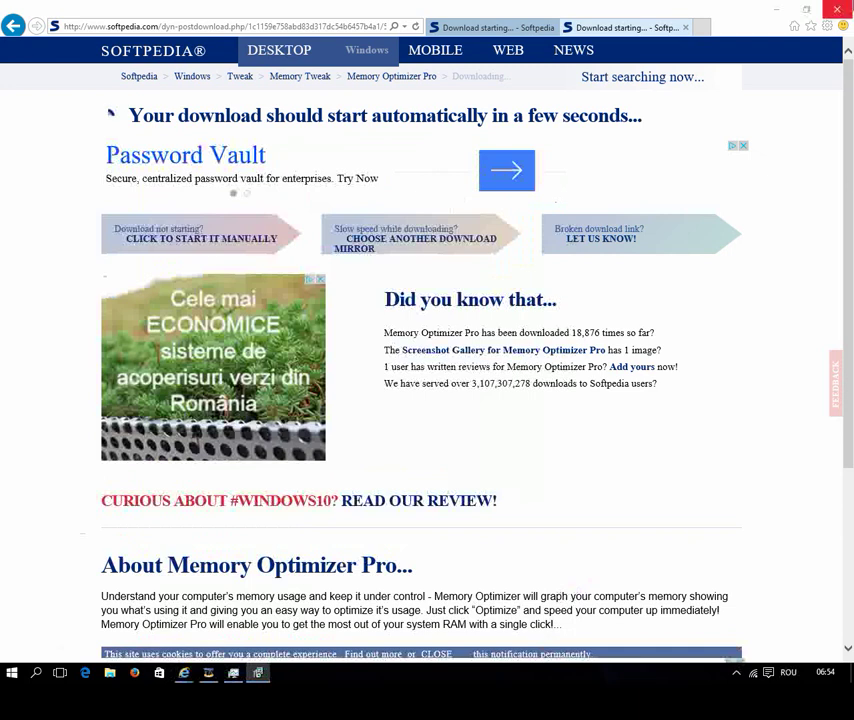
click(838, 8)
click(419, 344)
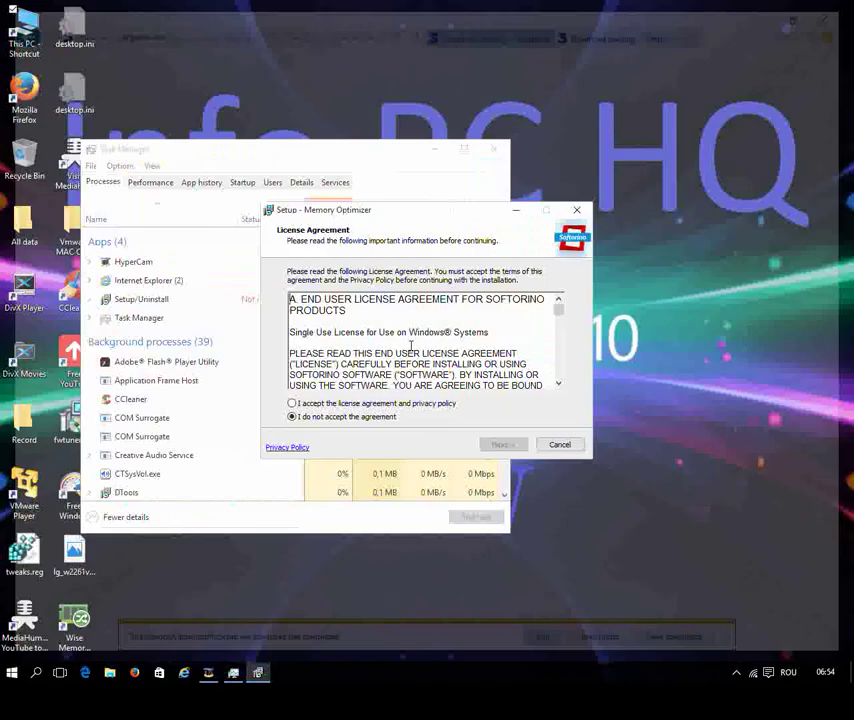
- Accept the license agreement and privacy policy, and decline the AVG PC TuneUp offer
click(292, 403)
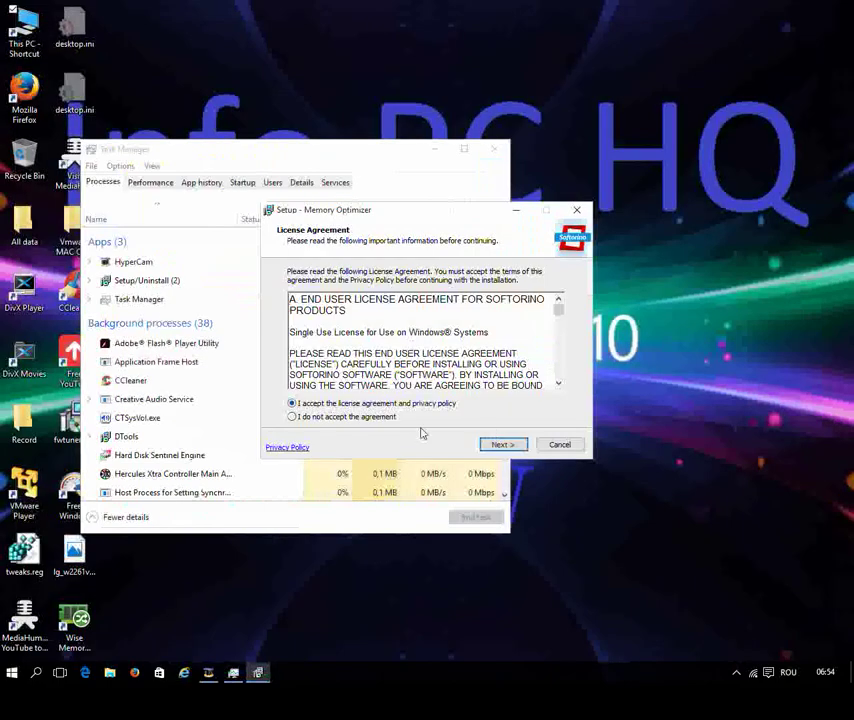
click(500, 444)
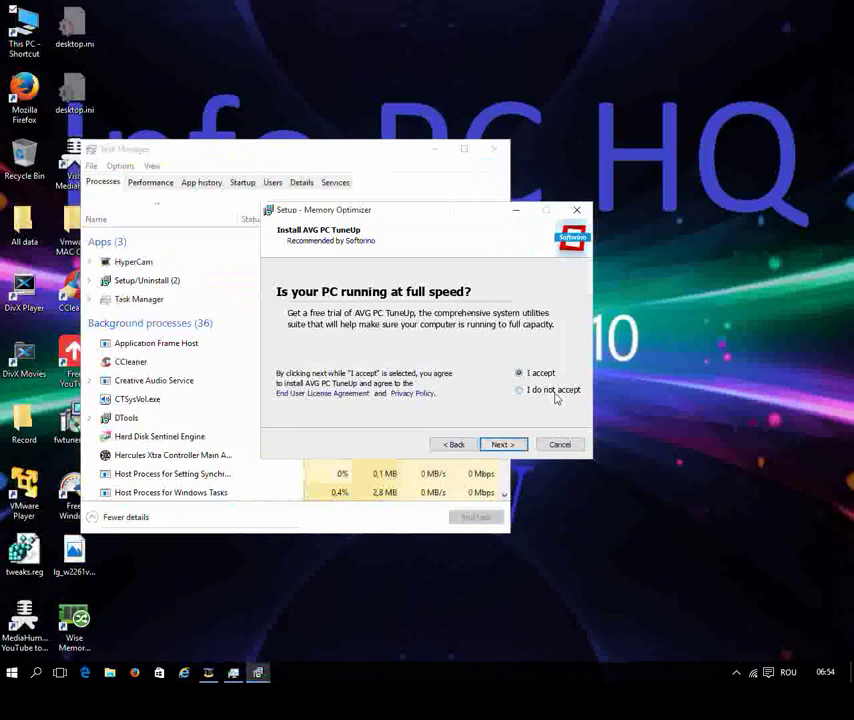
click(520, 389)
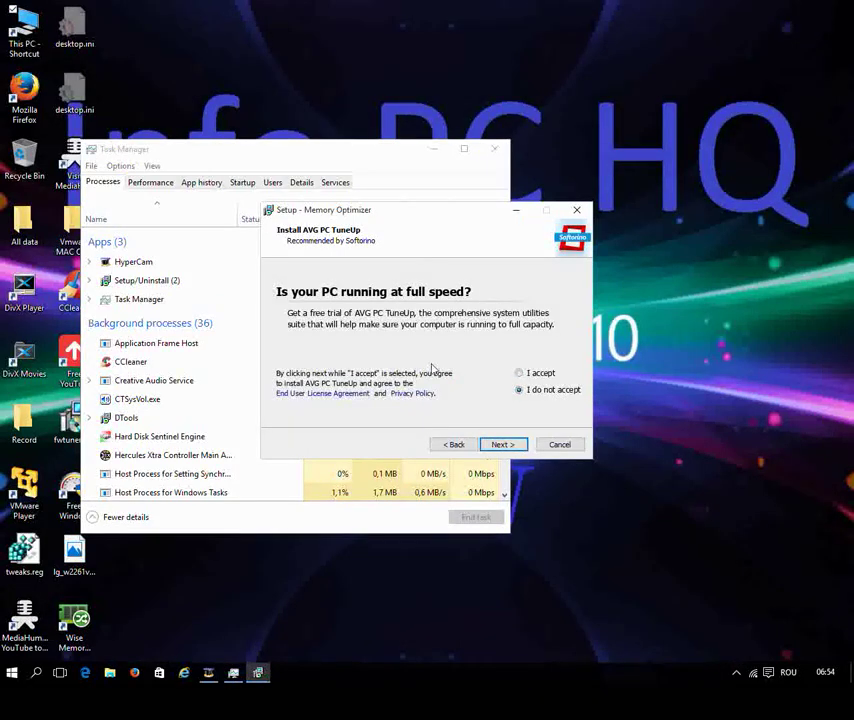
click(501, 445)
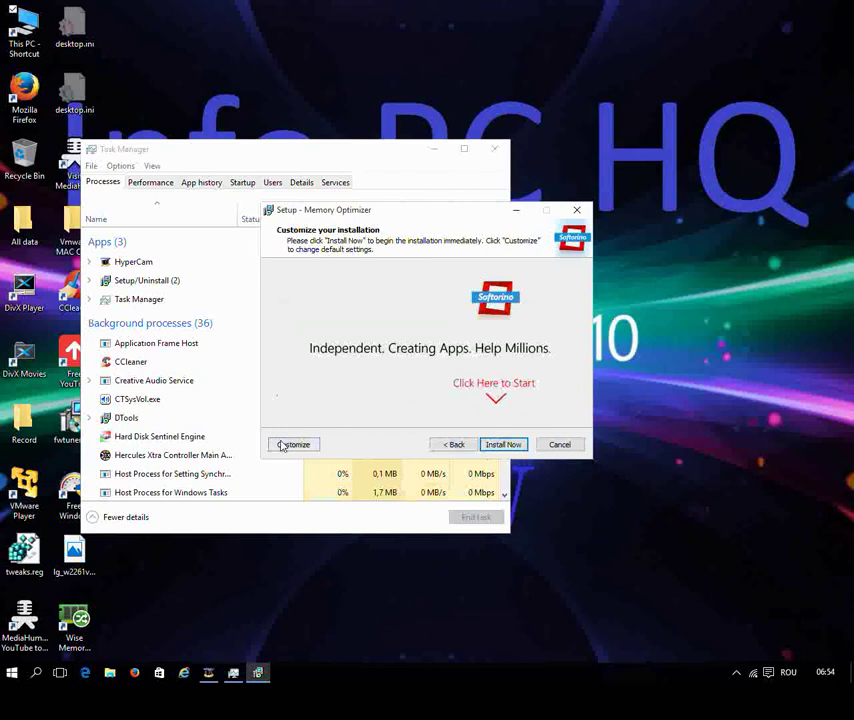
- Review the custom installation options and install Memory Optimizer into D:\Program Files\Memory Optimizer
click(280, 444)
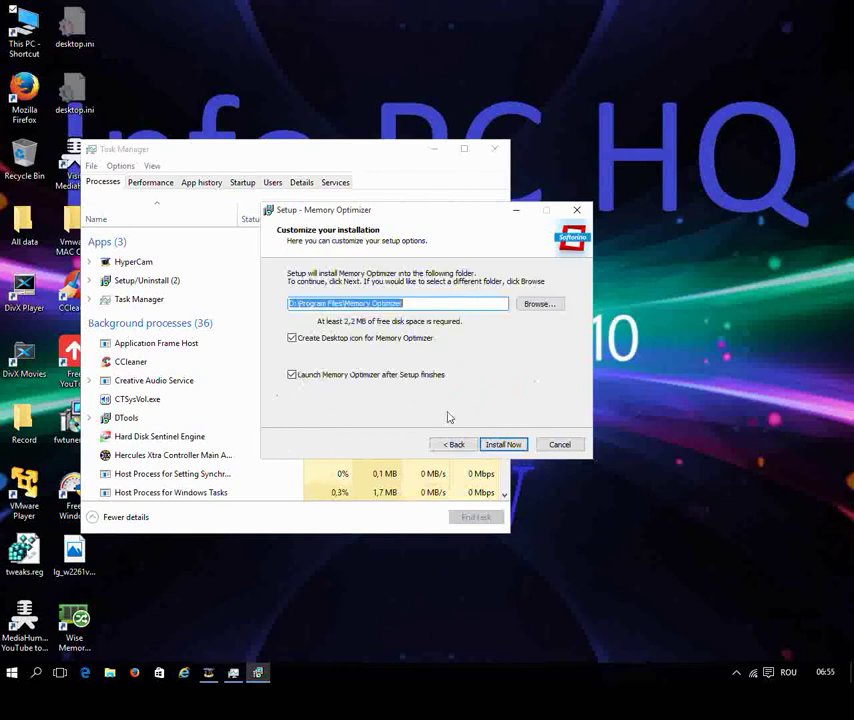
click(536, 306)
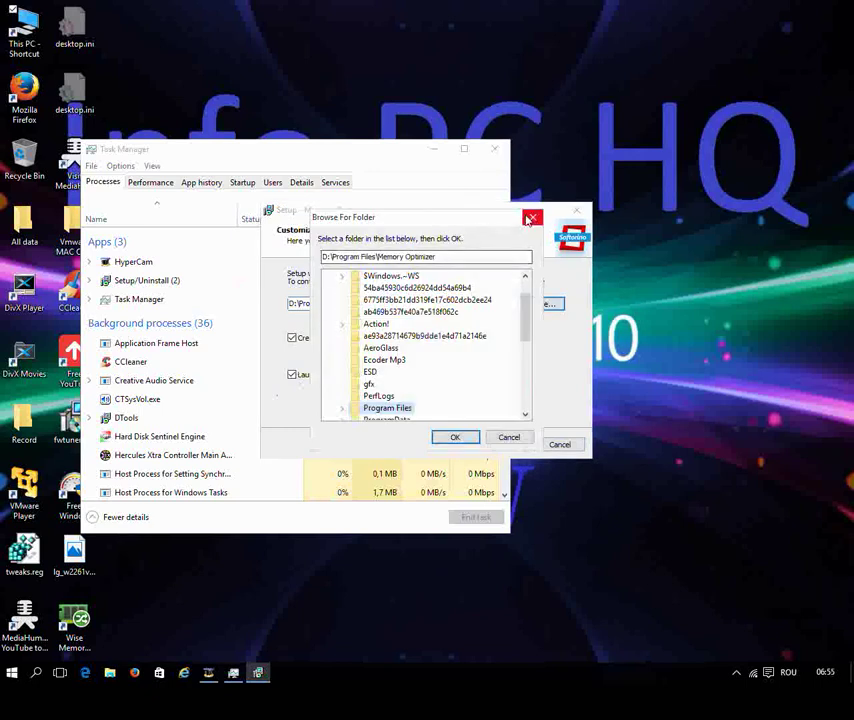
click(507, 437)
click(504, 445)
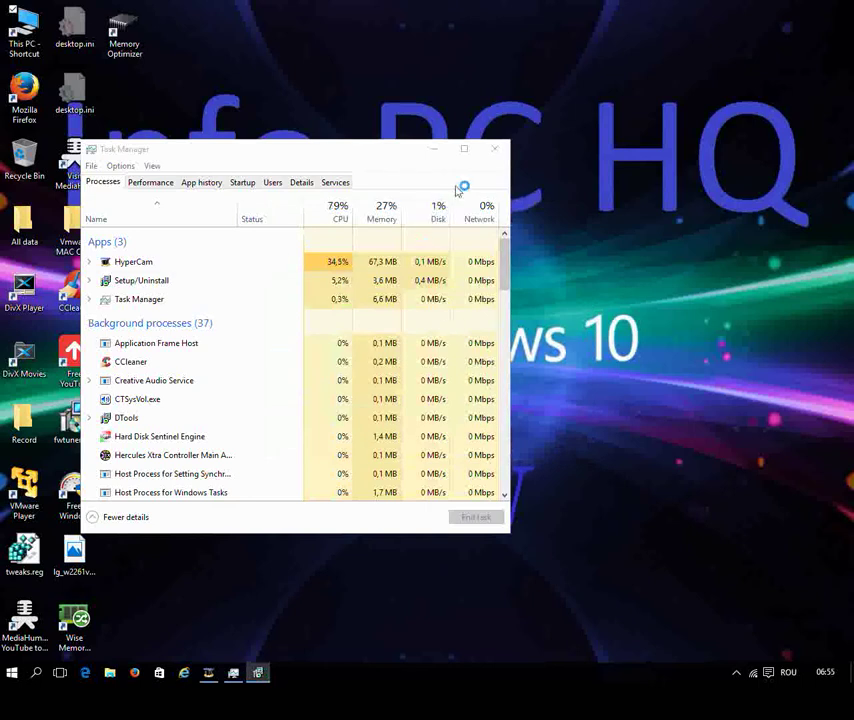
- Move the Task Manager window away from the desktop icons, launch Memory Optimizer and bring its window to the front
click(387, 149)
drag(463, 145, 615, 132)
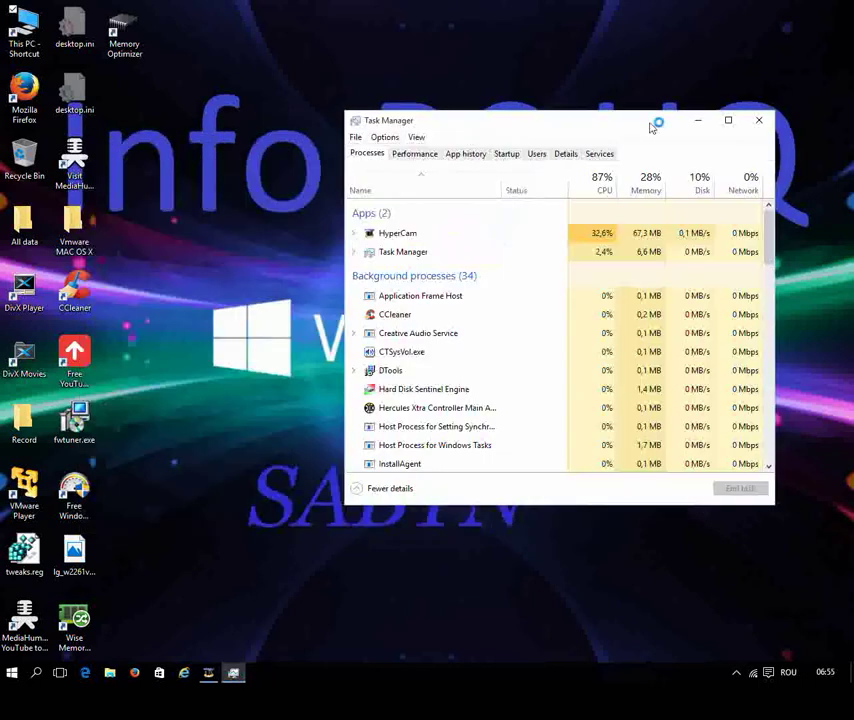
double_click(138, 34)
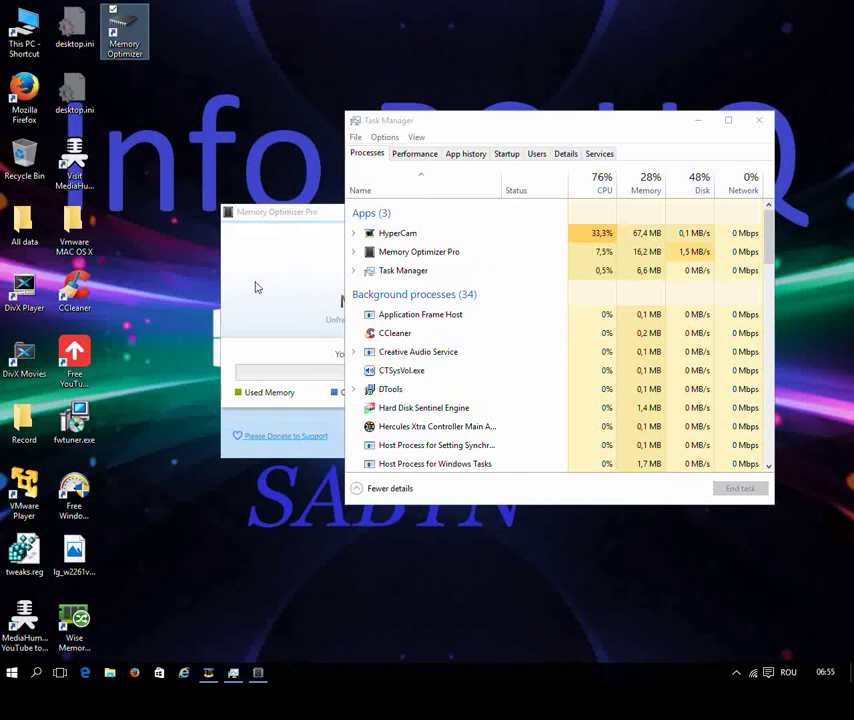
click(256, 287)
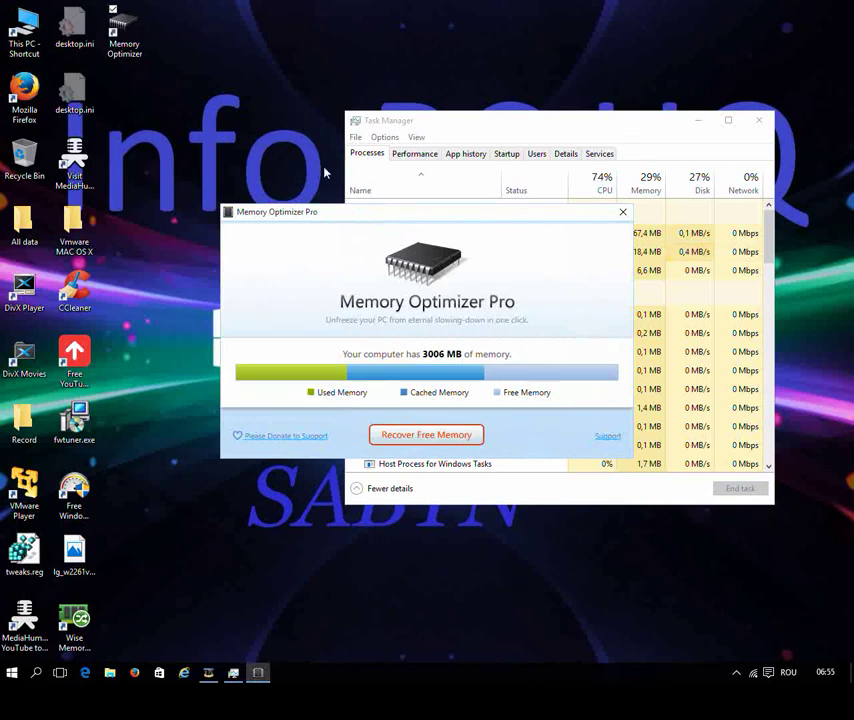
- Move Memory Optimizer Pro clear of the Task Manager readings, recover free memory, and close its result message and window
drag(340, 215, 142, 181)
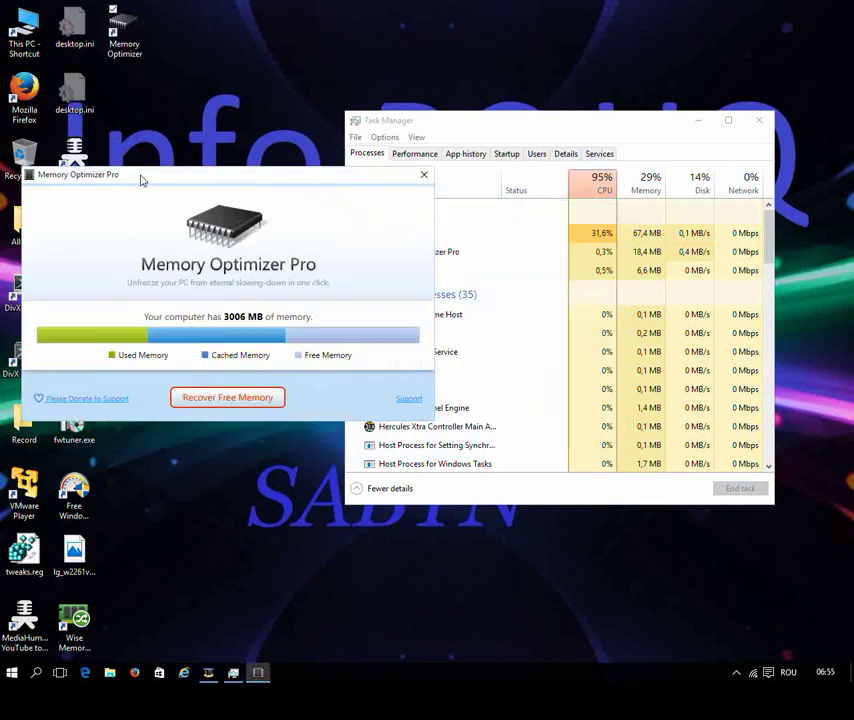
click(246, 402)
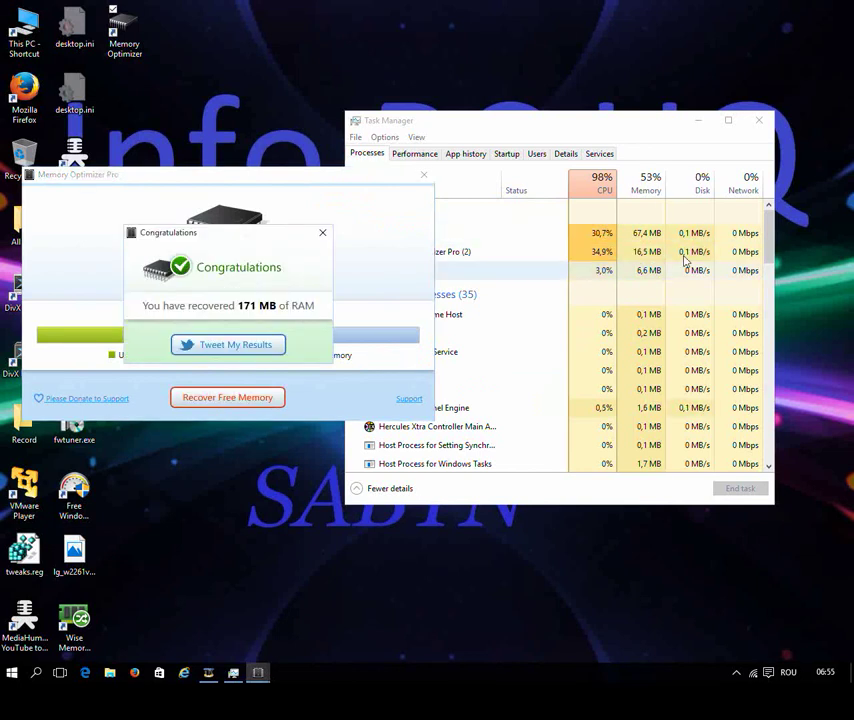
click(322, 231)
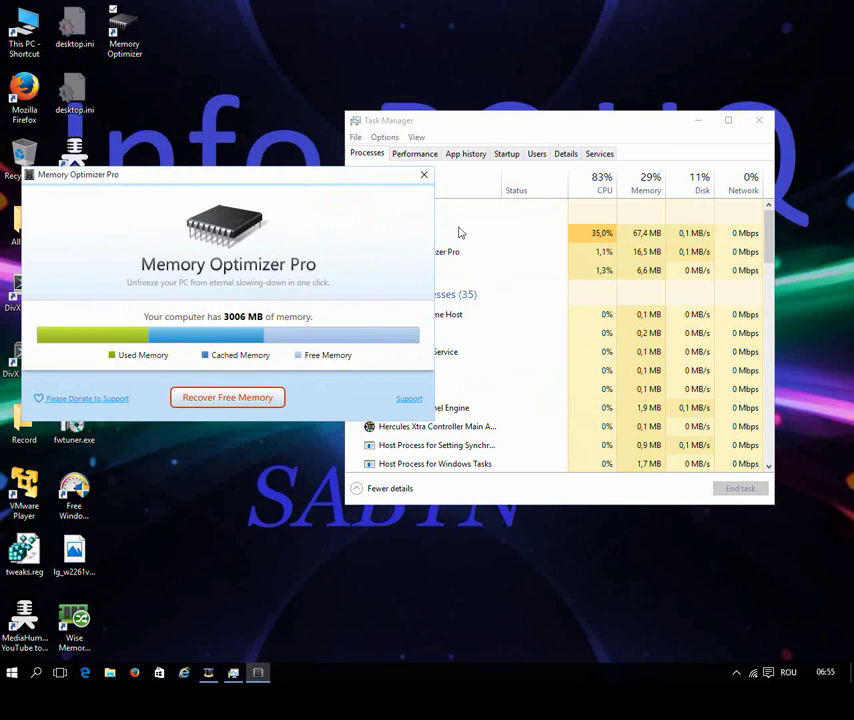
click(423, 177)
- Reopen Wise Memory Optimizer from the hidden notification icons, move it clear of the Task Manager readings and optimize the memory
click(737, 672)
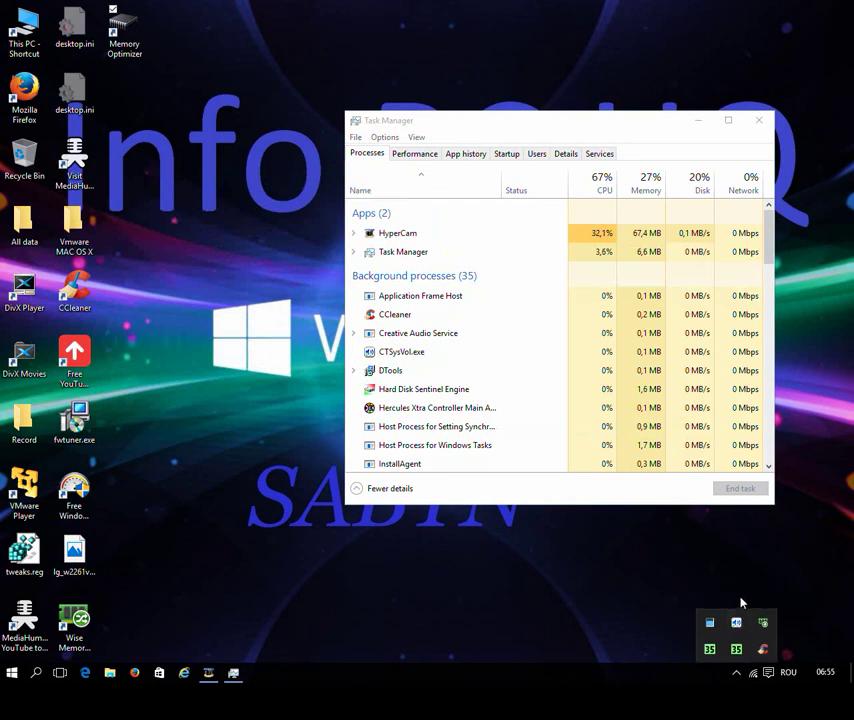
click(763, 640)
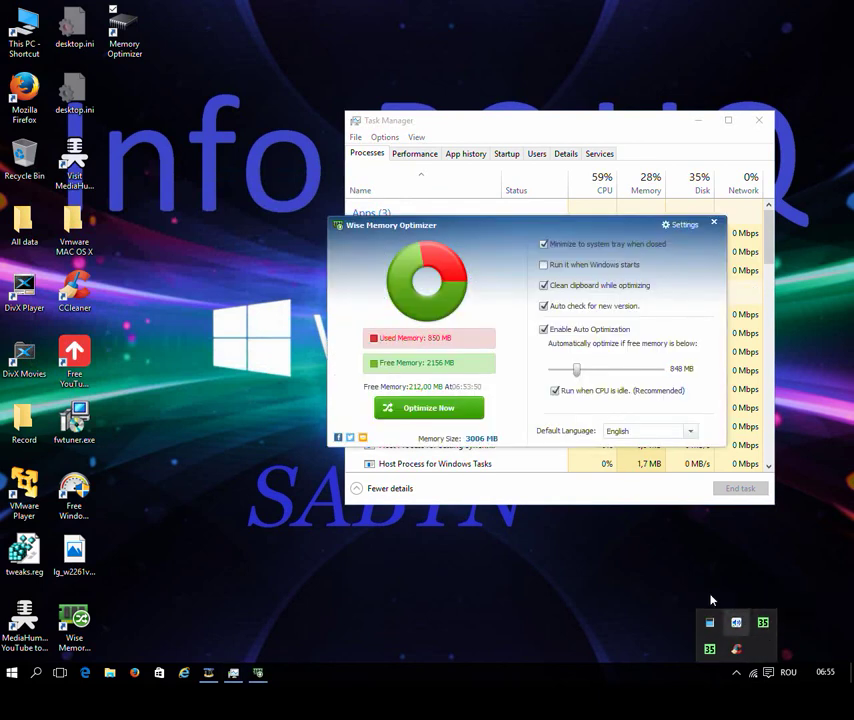
drag(377, 241, 340, 231)
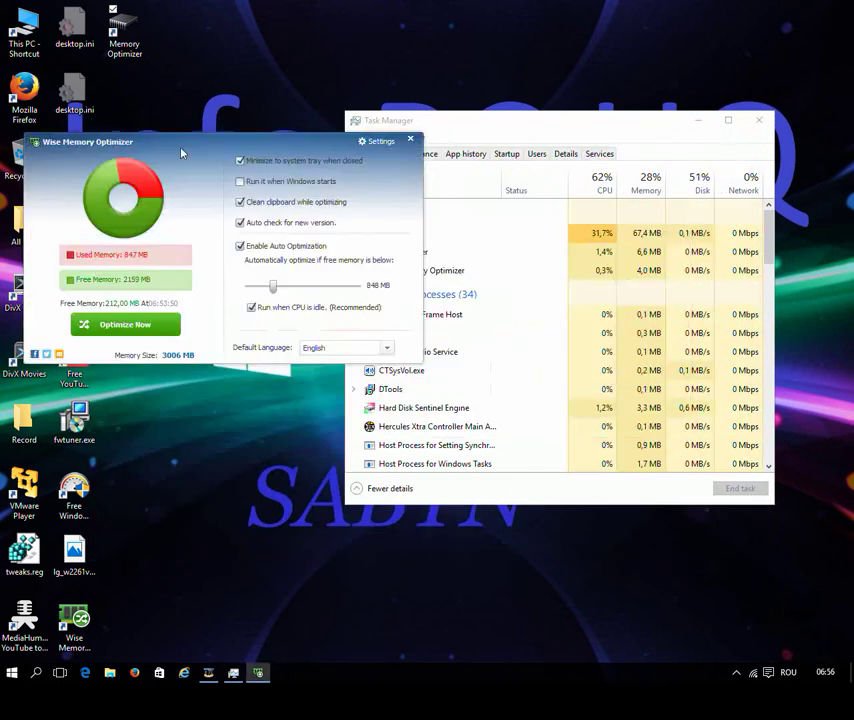
click(136, 326)
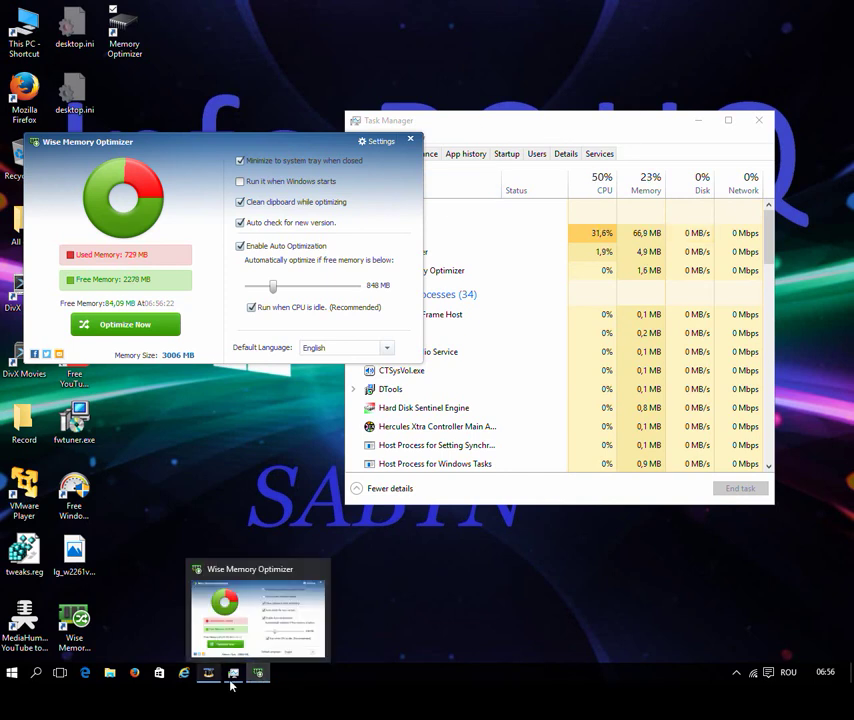
mouse_move(209, 685)
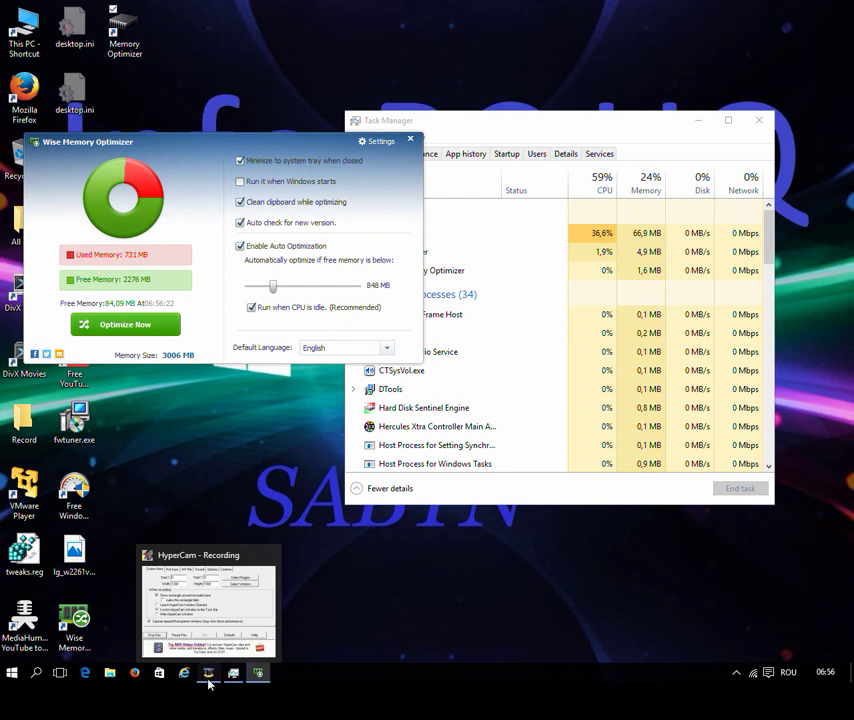